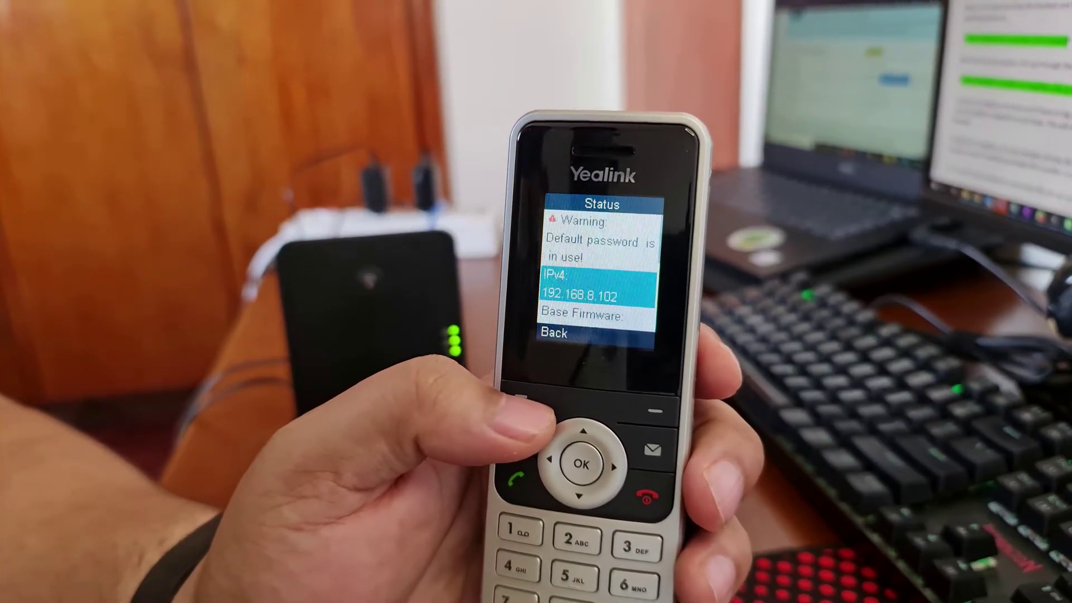
Return to the handset's status menu after reading the base IPv4 address 192.168.8.102.
left_click(527, 405)
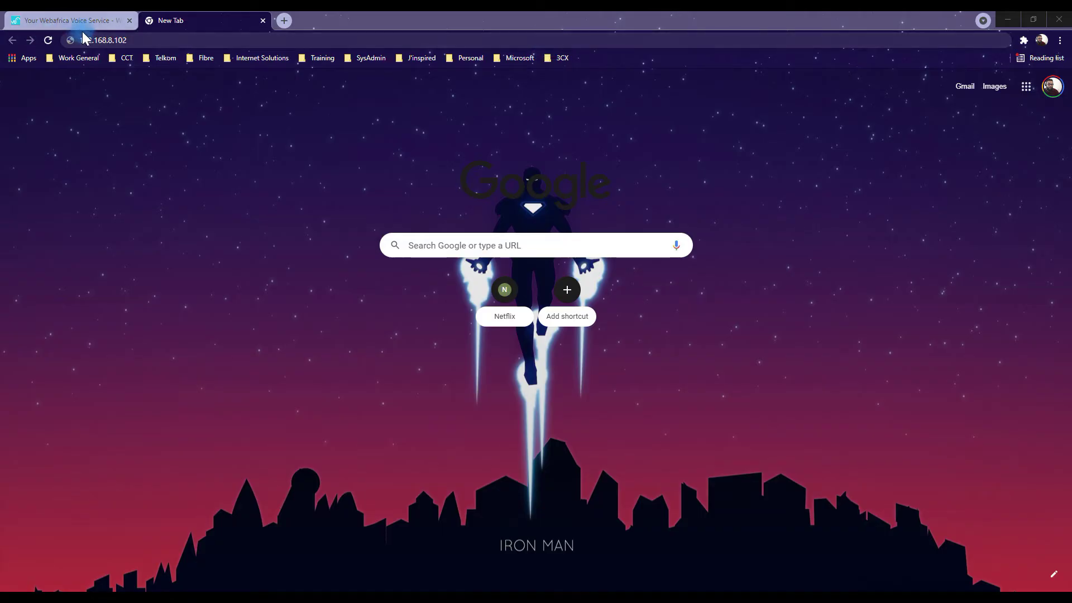
Load 192.168.8.102 in Chrome and enter the default administrator username and password.
left_click(145, 40)
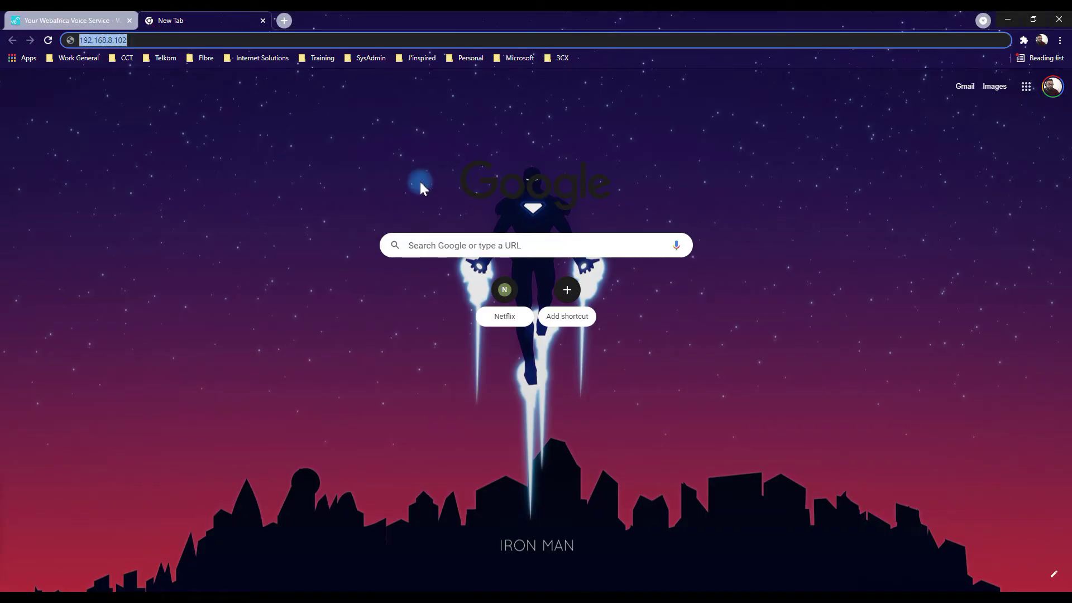
key("Return")
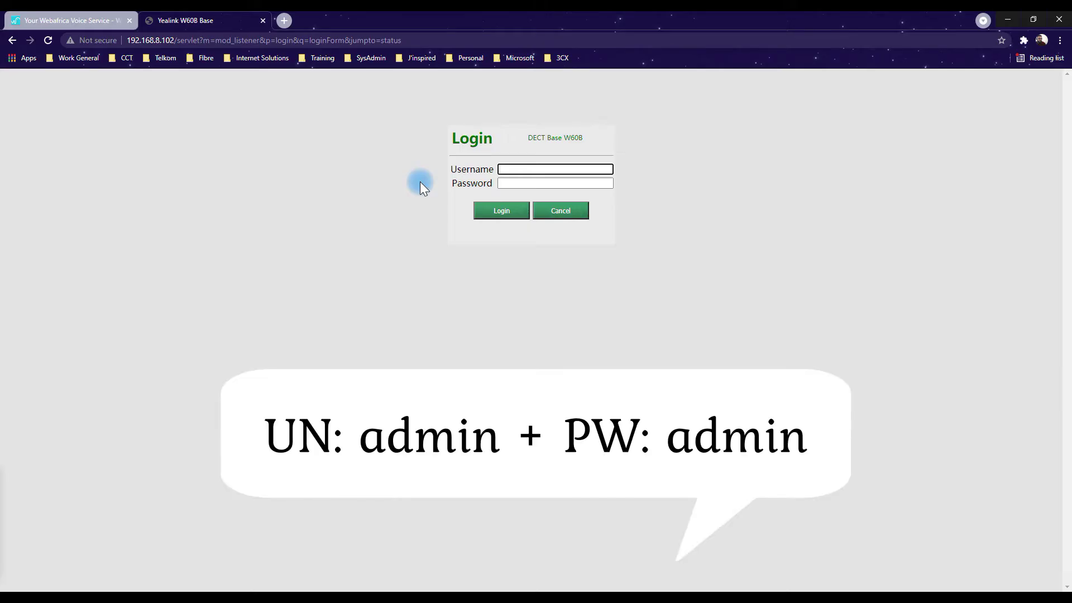
type("admin")
key("Tab")
type("admin")
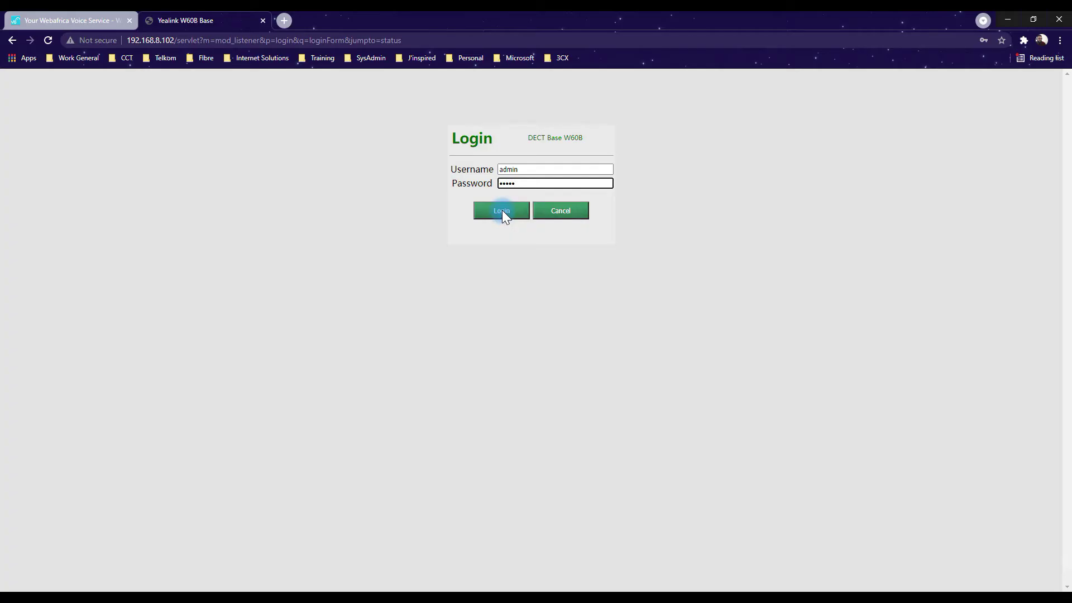
Log in to the base and dismiss the change-password and save-password prompts.
left_click(503, 211)
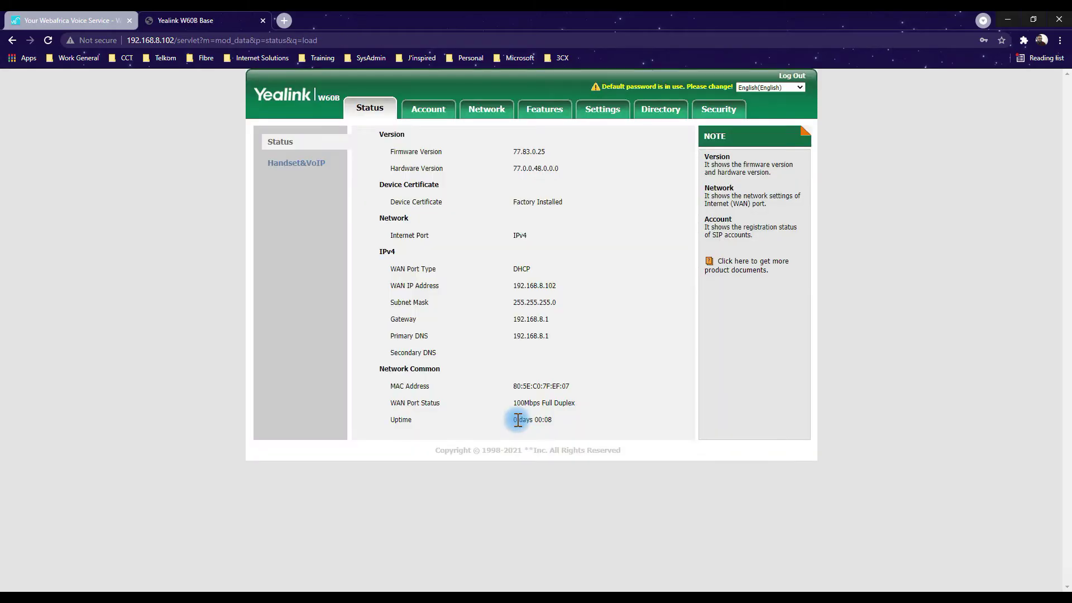
left_click(635, 192)
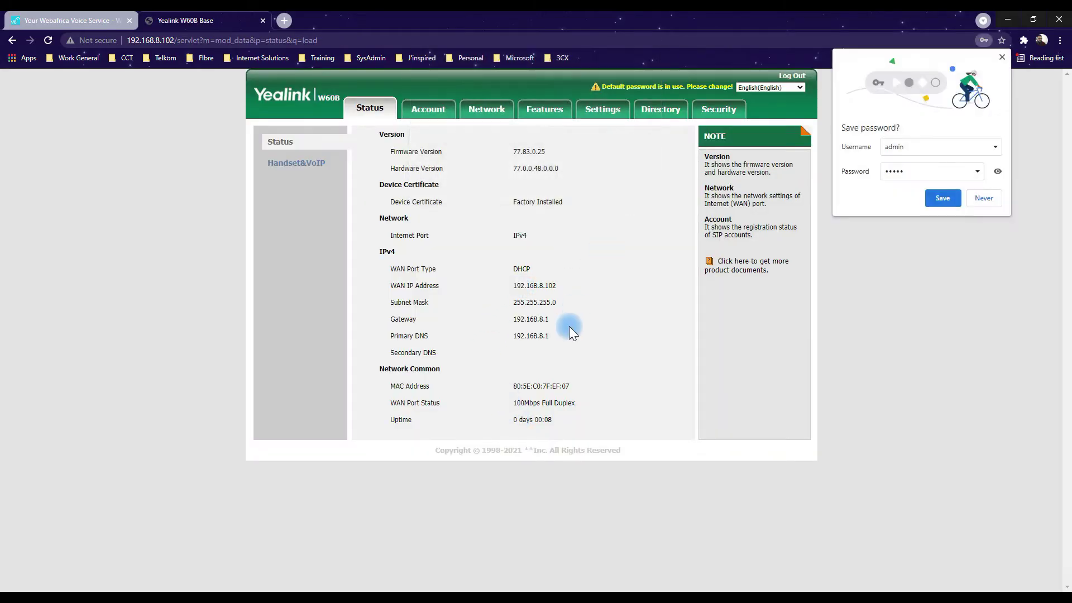
left_click(1002, 57)
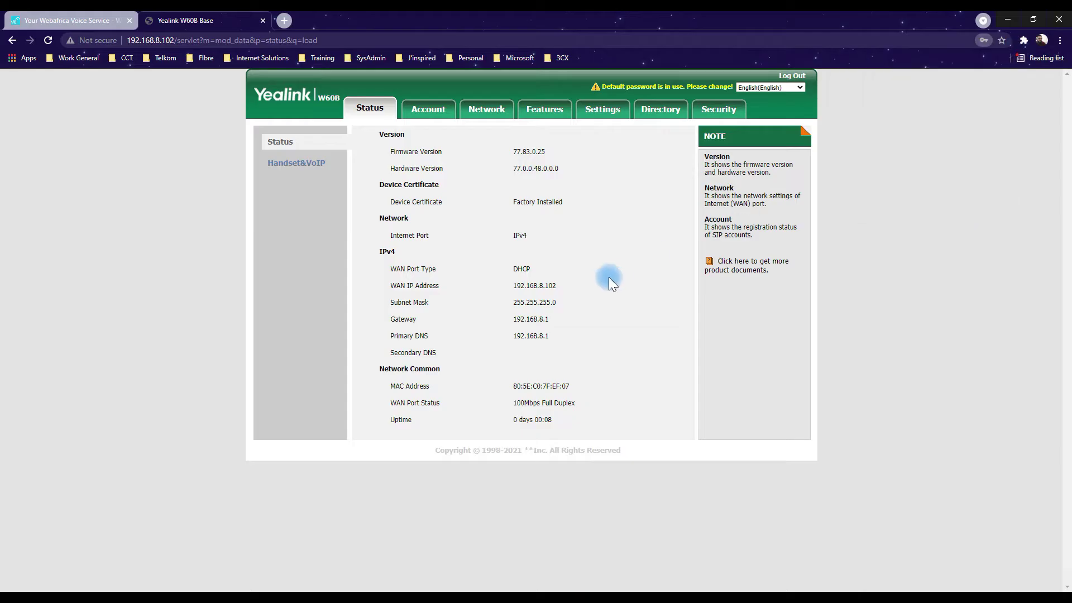
On the Account registration page, select Account1 and set Line Active to Enabled.
left_click(439, 112)
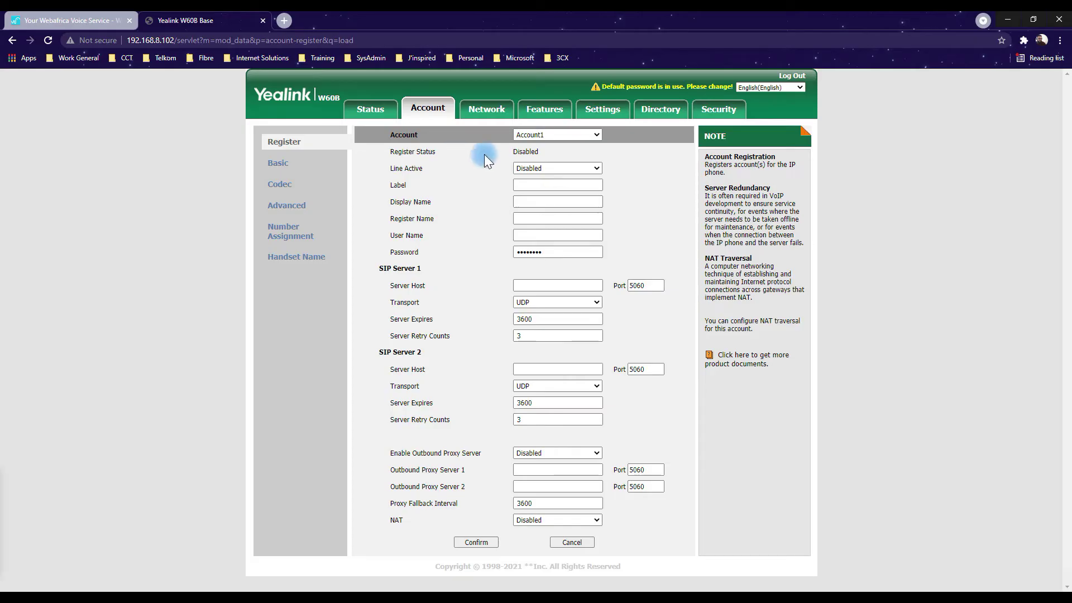
left_click(549, 136)
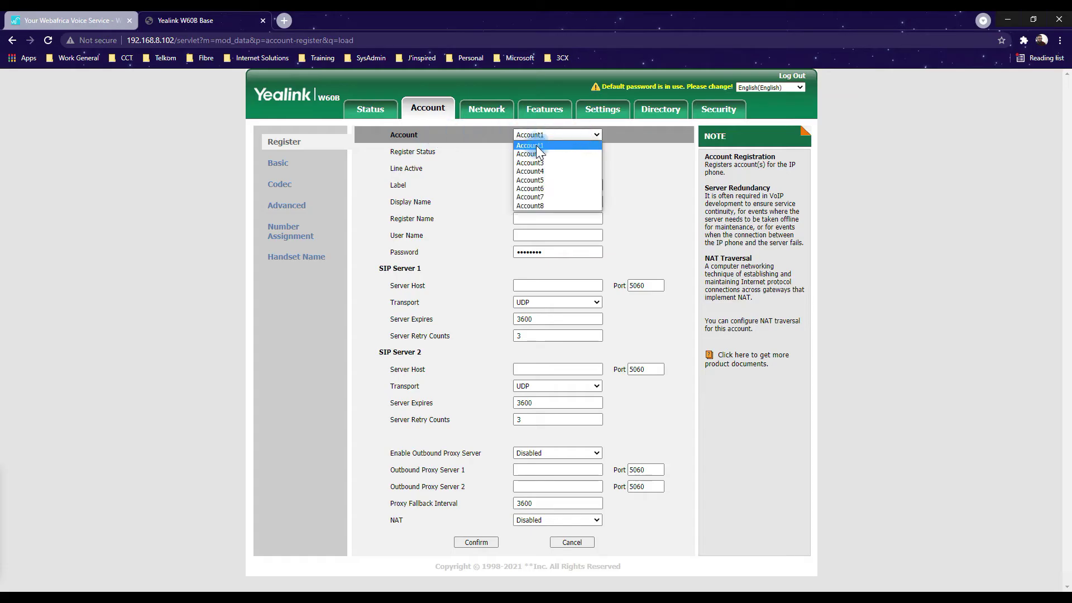
left_click(475, 166)
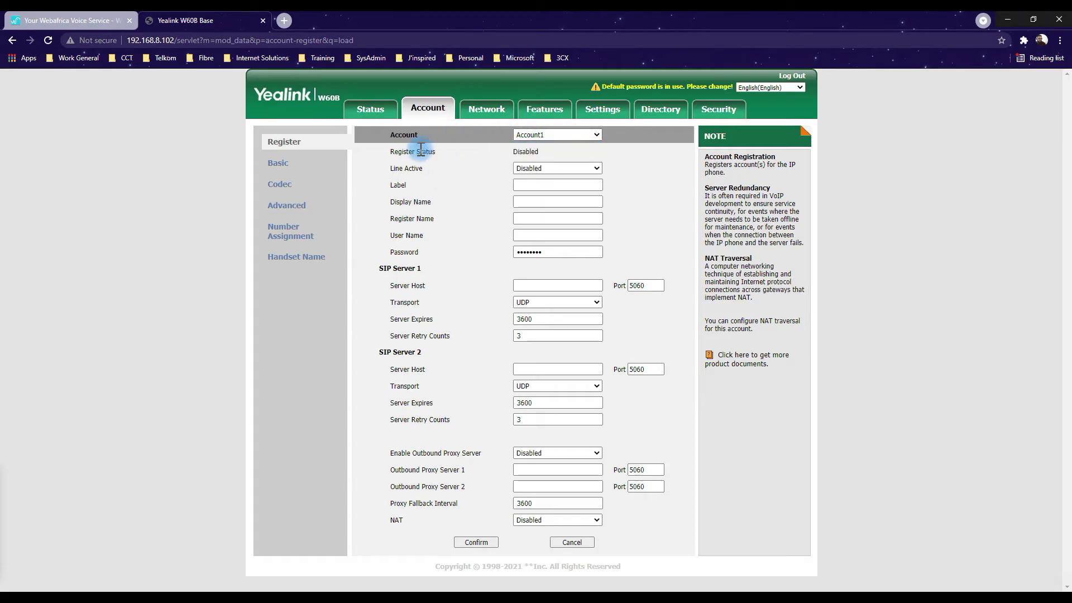
left_click_drag(545, 148, 506, 150)
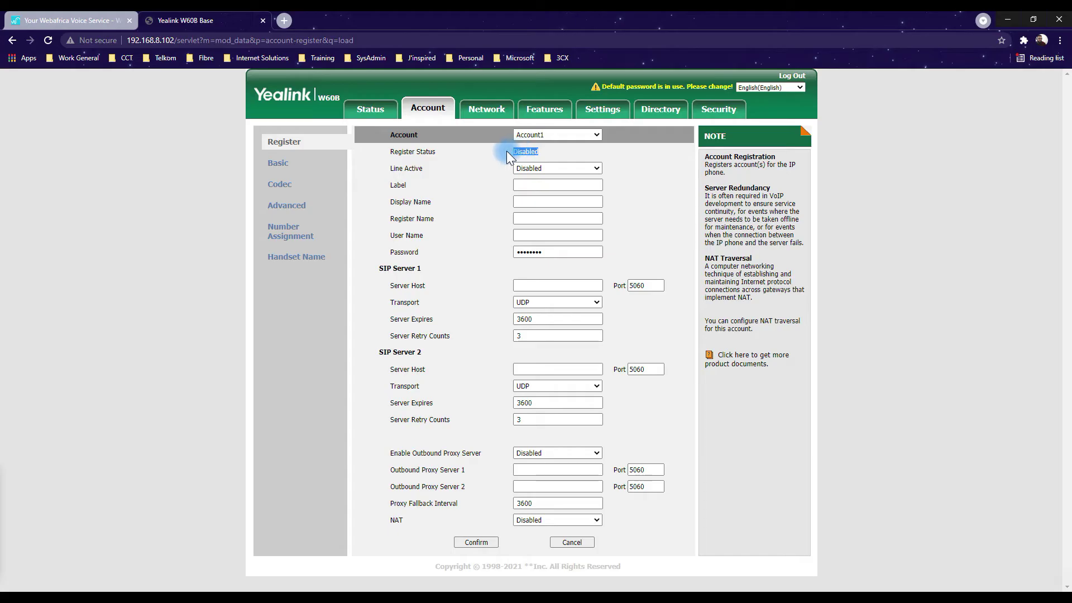
triple_click(436, 171)
left_click(587, 170)
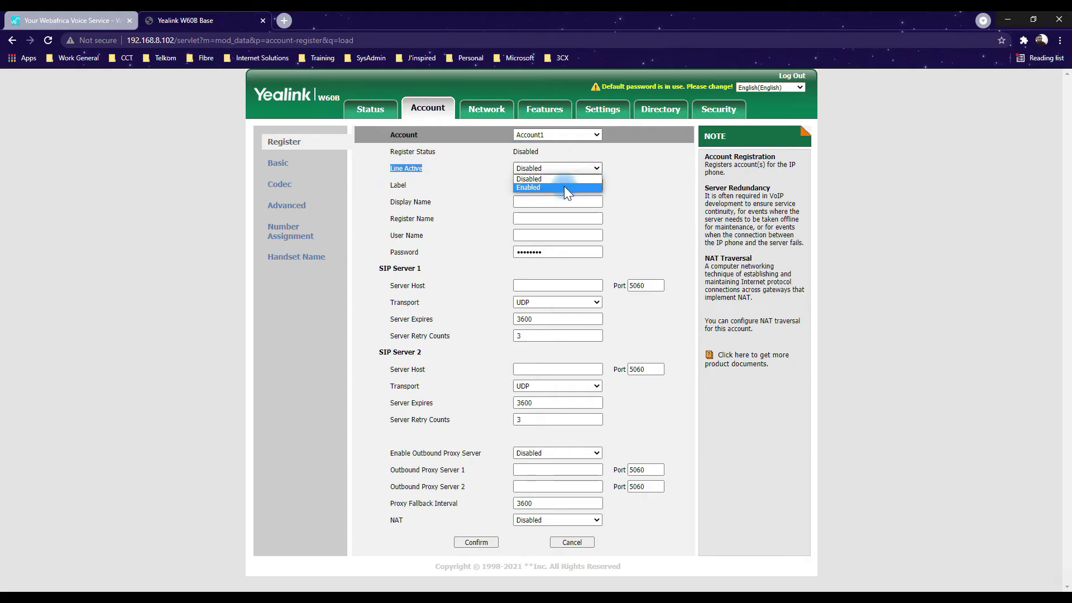
left_click(559, 186)
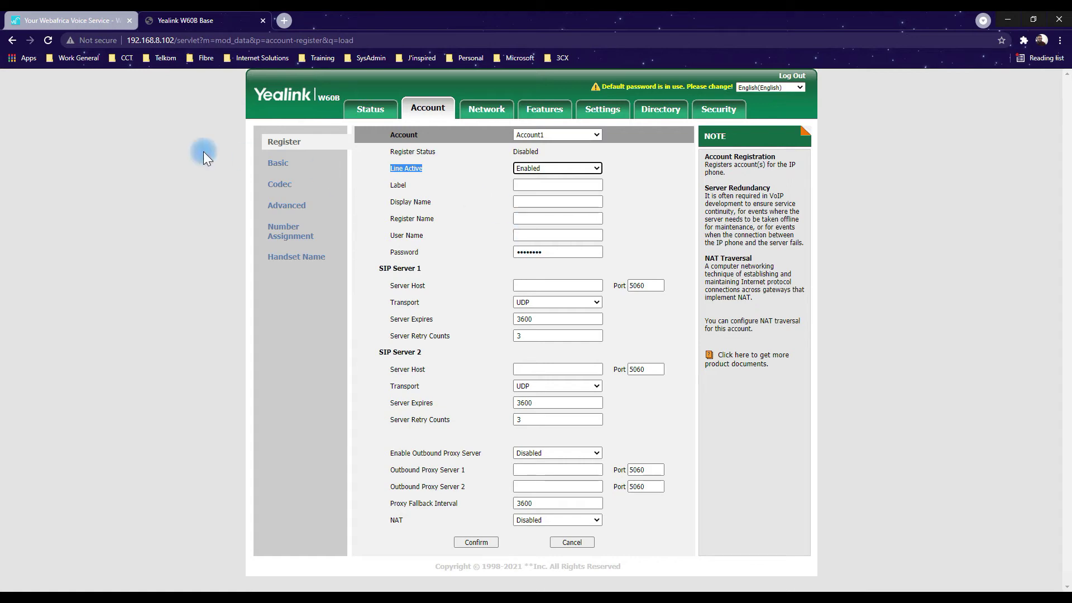
left_click(75, 20)
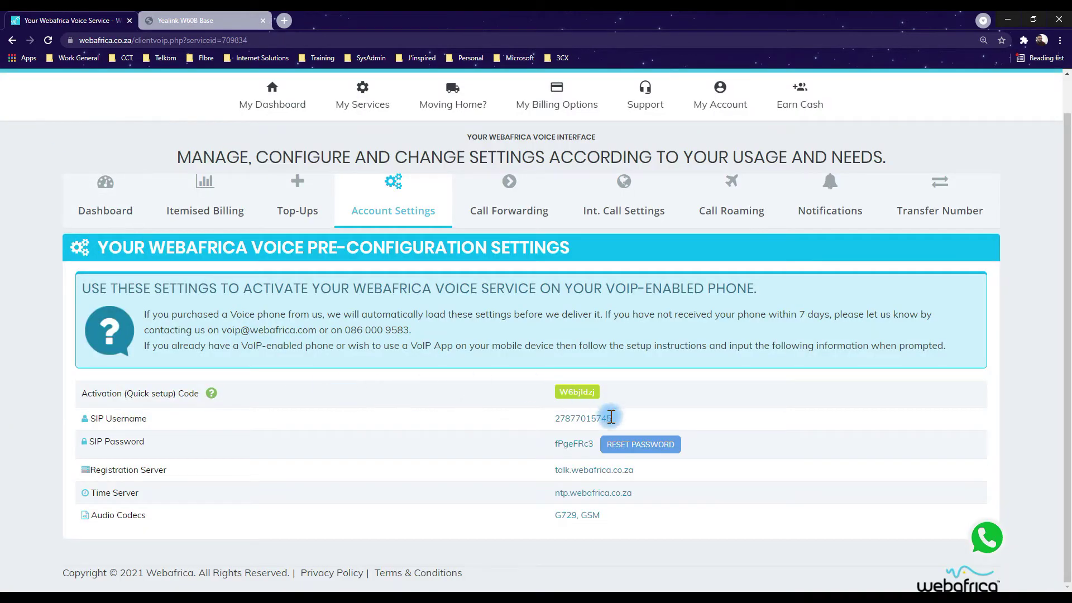
Copy the Webafrica SIP username and paste it into Account1's Label field.
left_click_drag(611, 426, 552, 419)
key("ctrl+c")
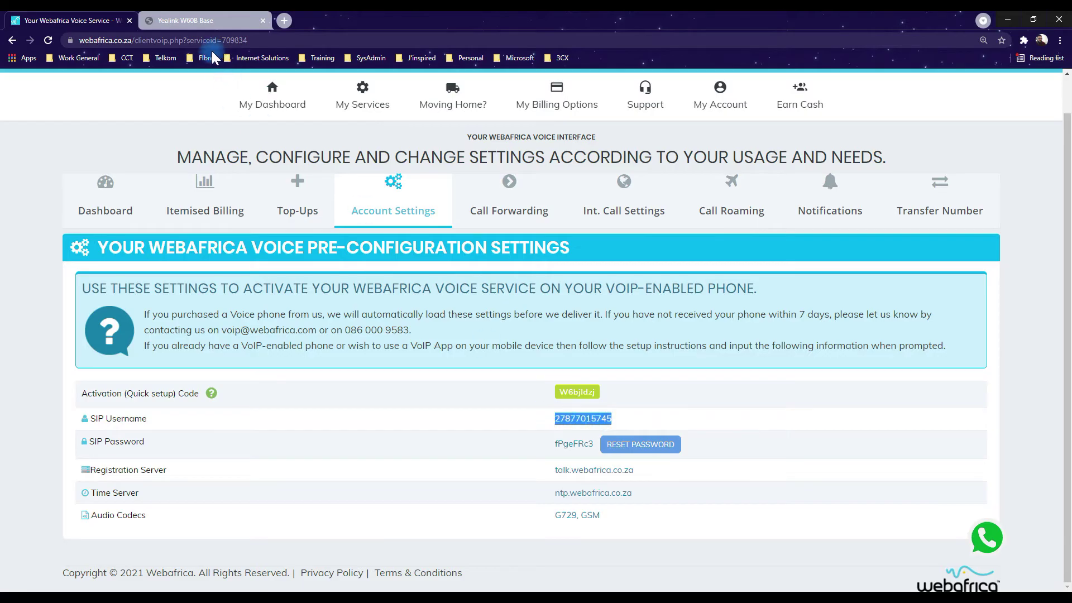
left_click(207, 21)
left_click(553, 185)
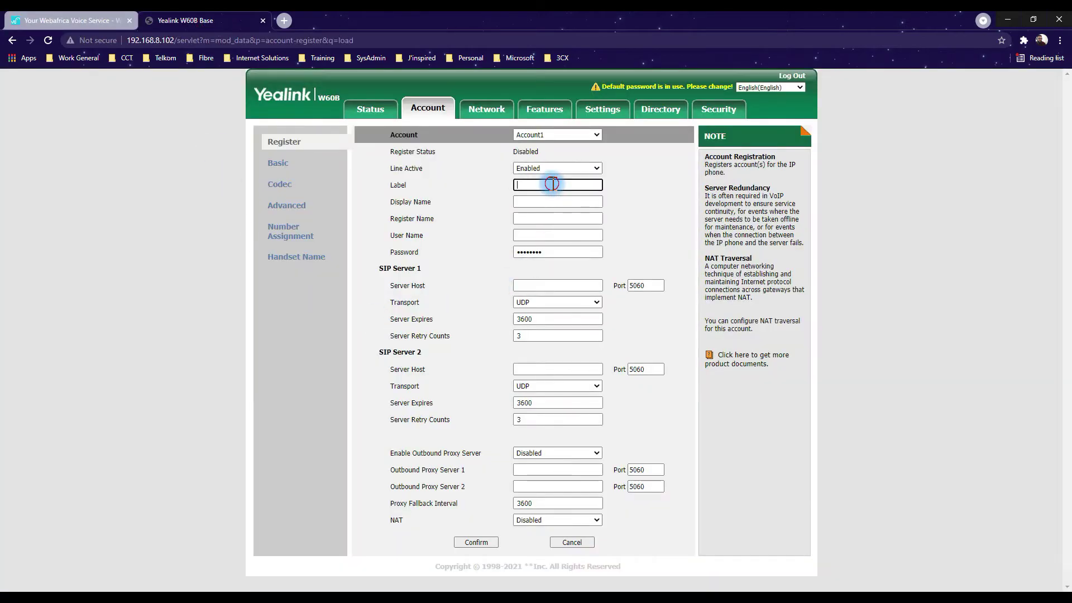
key("ctrl+v")
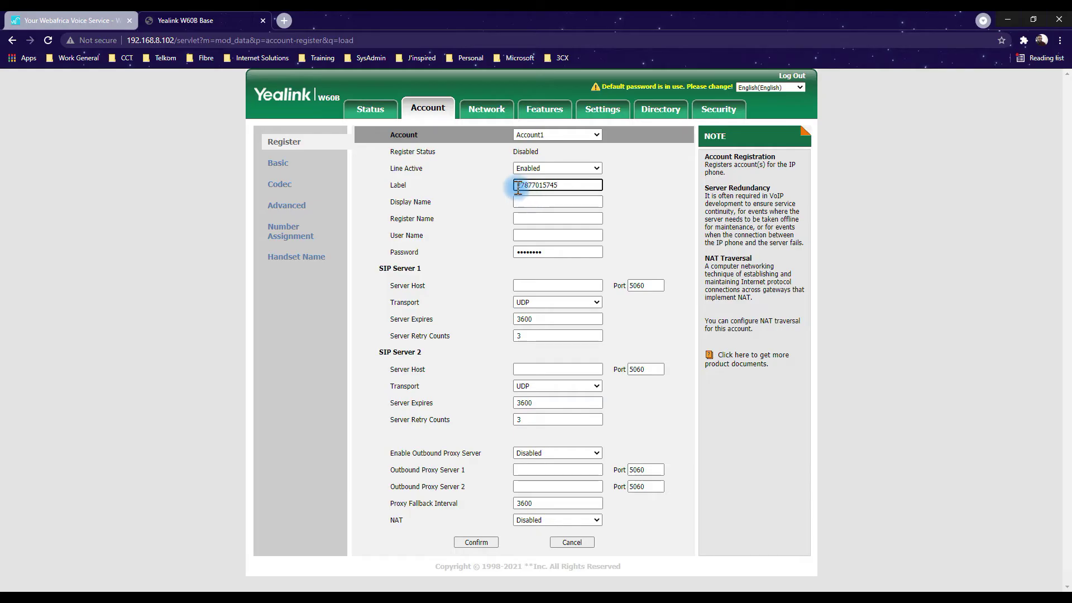
left_click(577, 189)
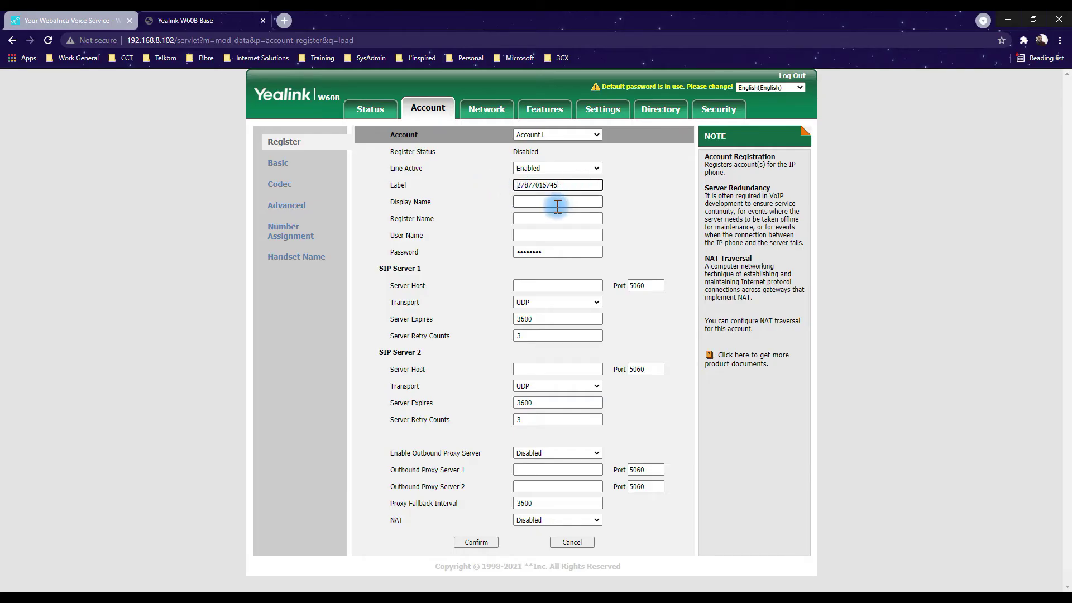
Paste the SIP username into Display Name, Register Name and User Name.
left_click(555, 204)
key("ctrl+v")
left_click(549, 219)
key("ctrl+v")
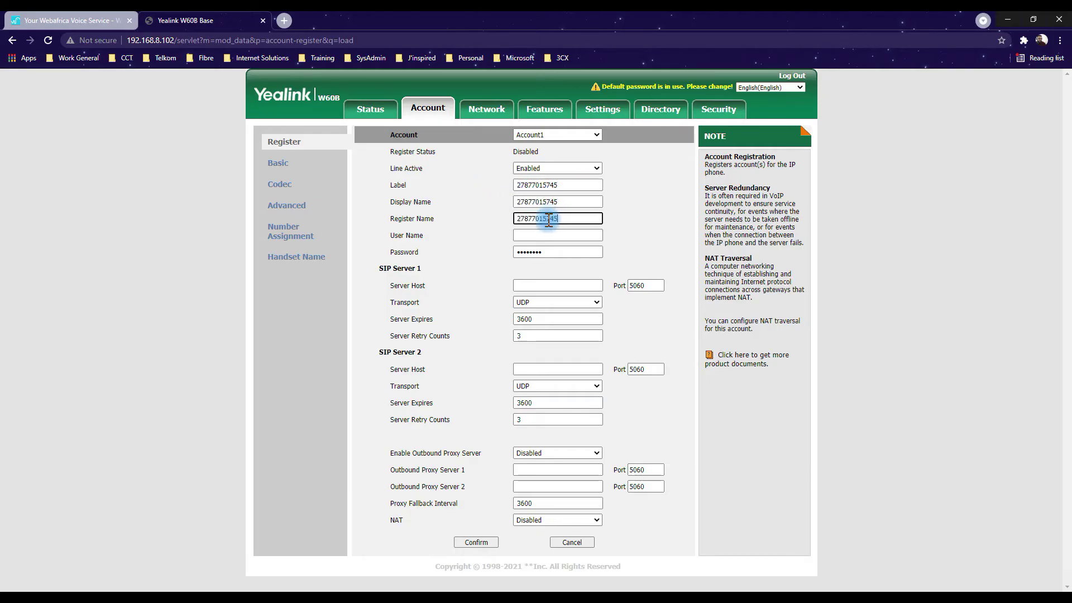
left_click(545, 237)
key("ctrl+v")
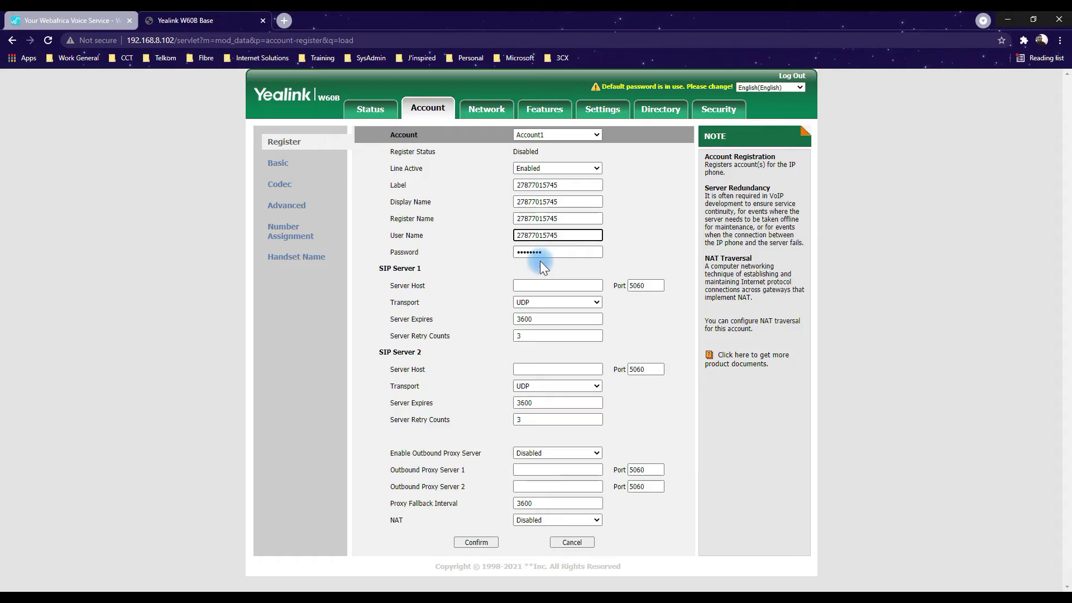
left_click(83, 22)
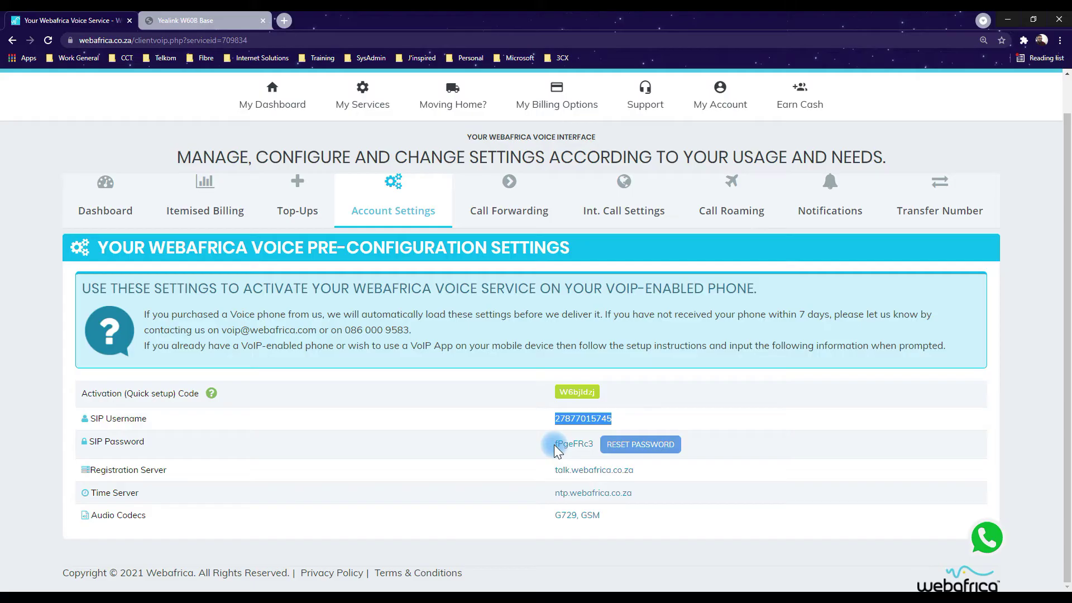
Replace Account1's Password with the SIP password copied from the Webafrica page.
left_click_drag(556, 447, 593, 448)
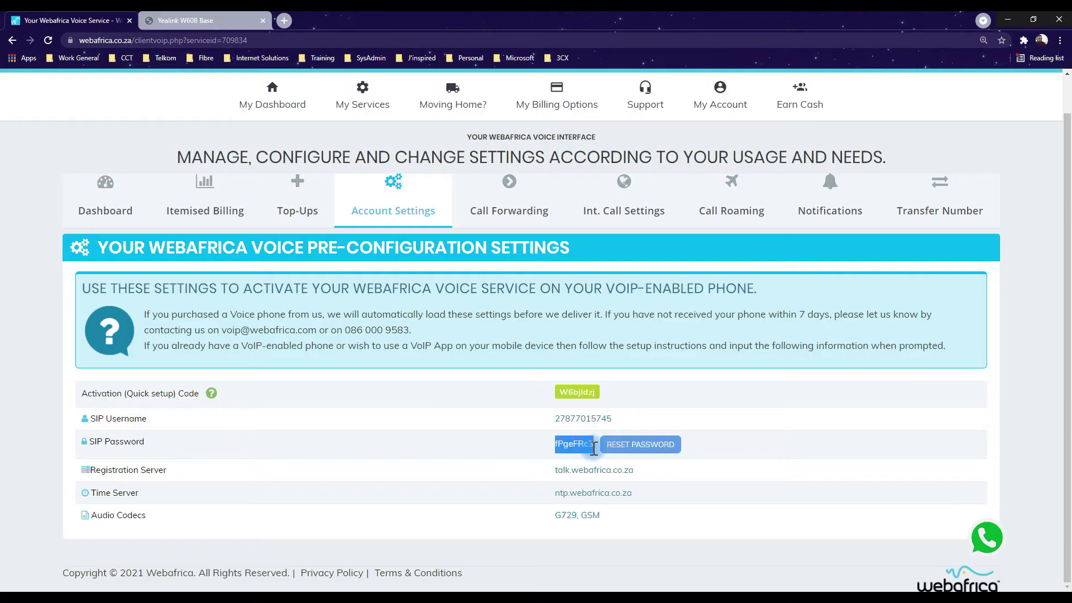
left_click(229, 21)
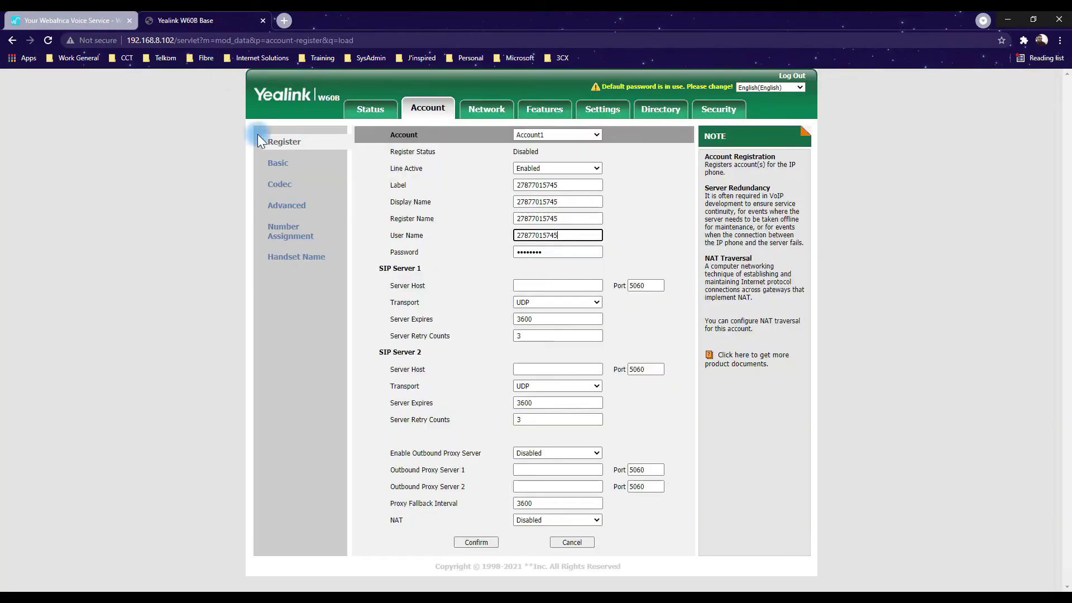
left_click_drag(553, 252, 504, 258)
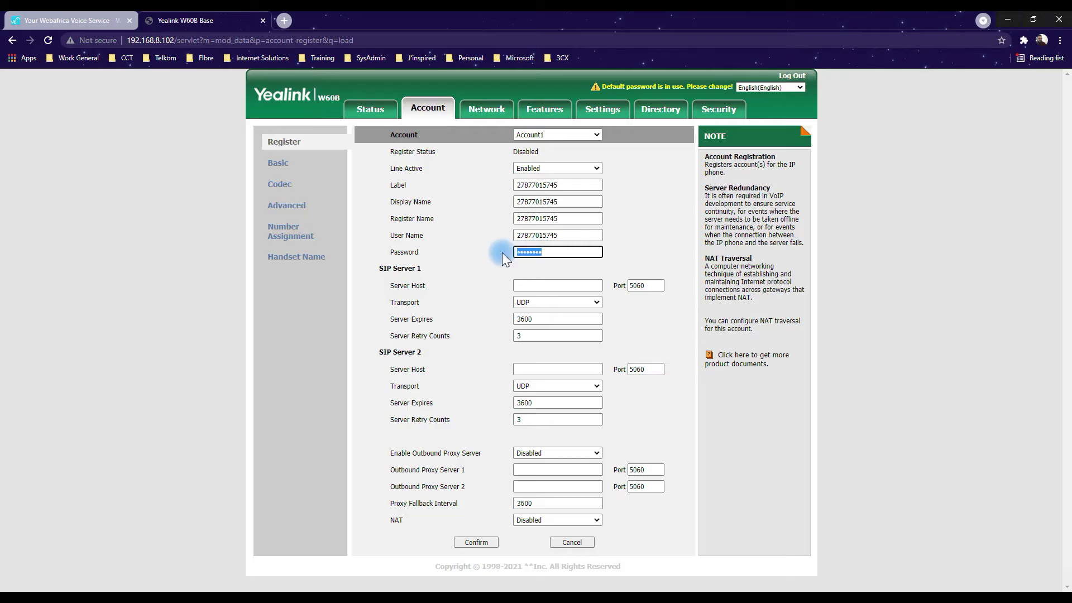
key("ctrl+v")
left_click_drag(438, 287, 410, 287)
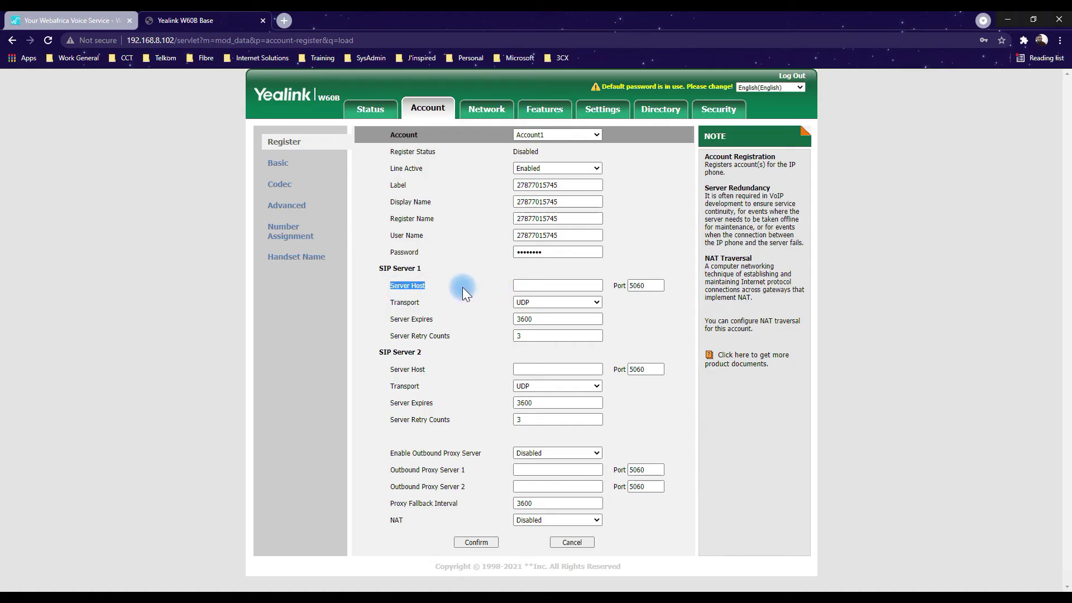
left_click(132, 241)
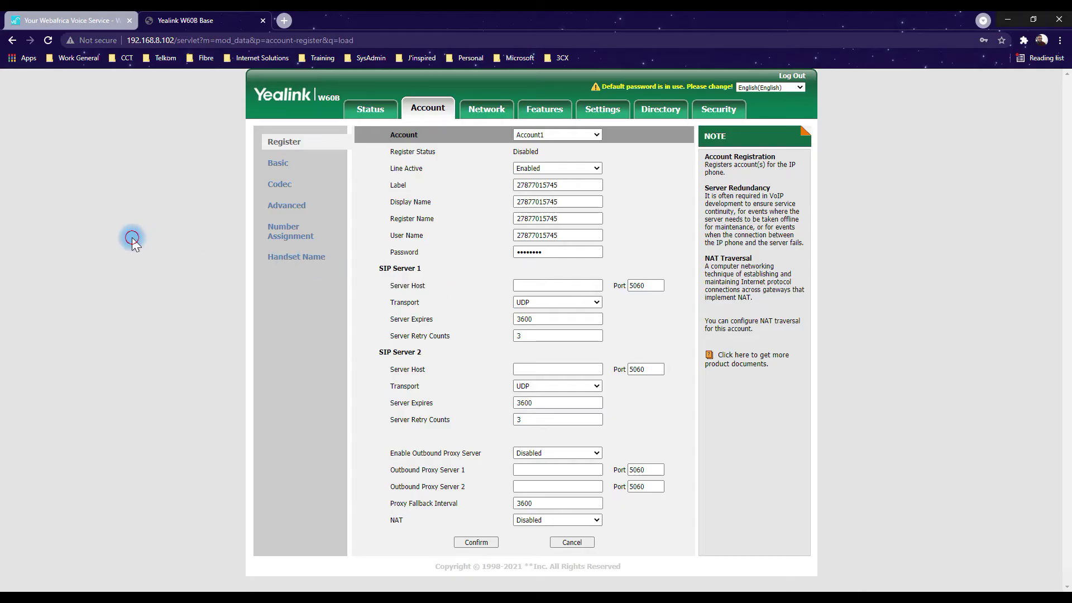
Set SIP Server 1 host to talk.webafrica.co.za with port 5060 and save the account.
left_click(88, 22)
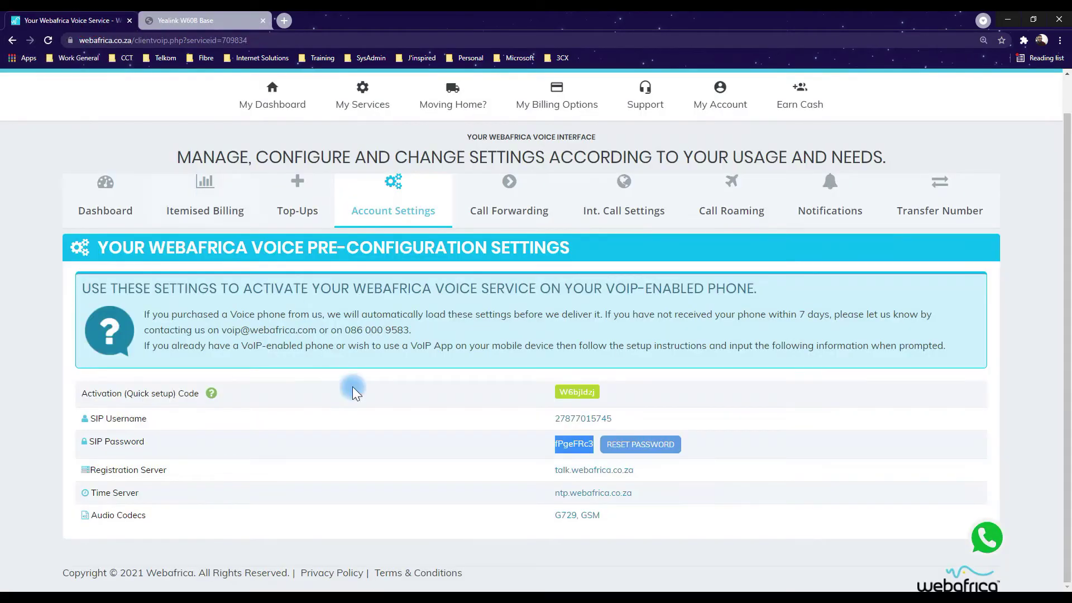
left_click_drag(636, 470, 595, 478)
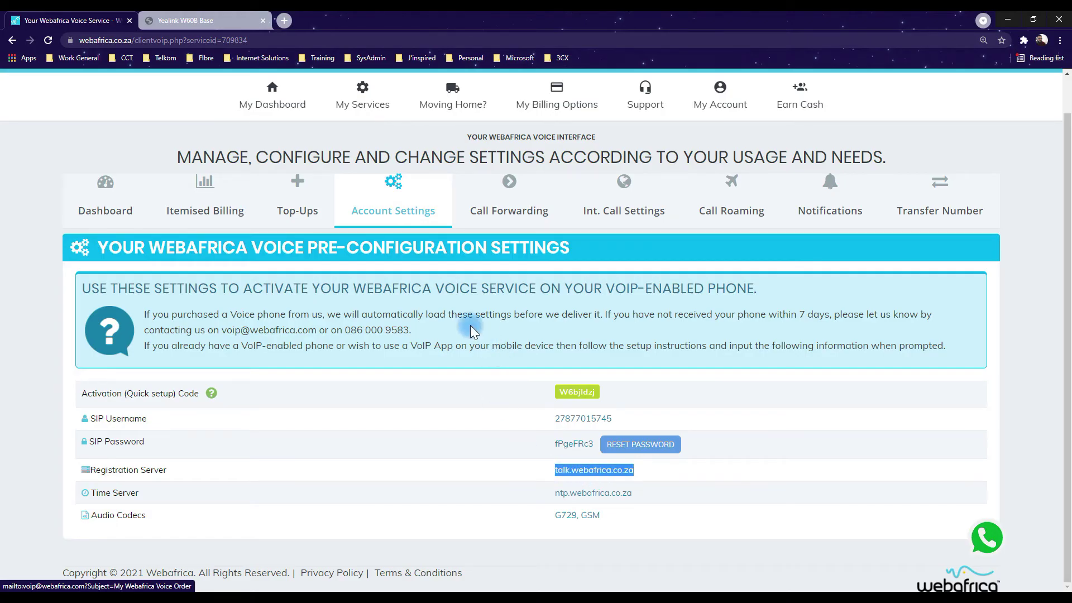
left_click(184, 21)
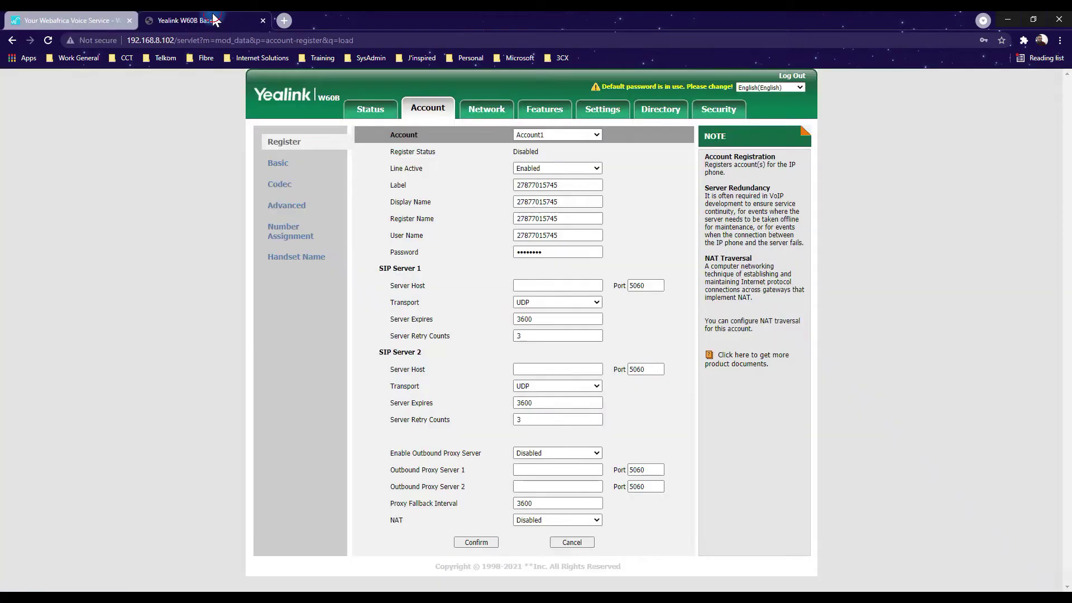
left_click(548, 286)
type("talk.webafrica.co.za")
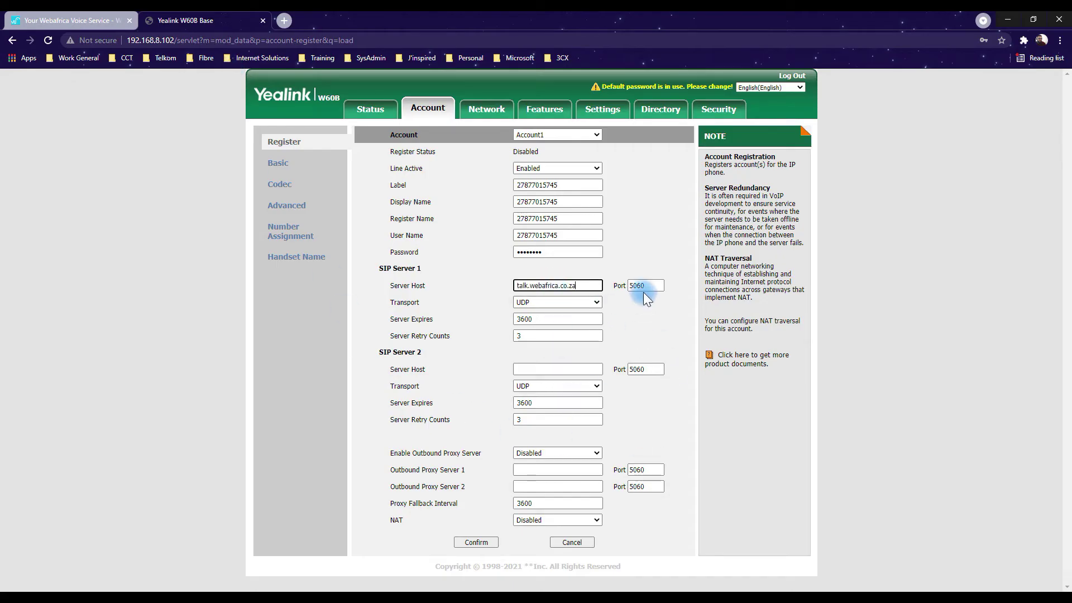
double_click(640, 285)
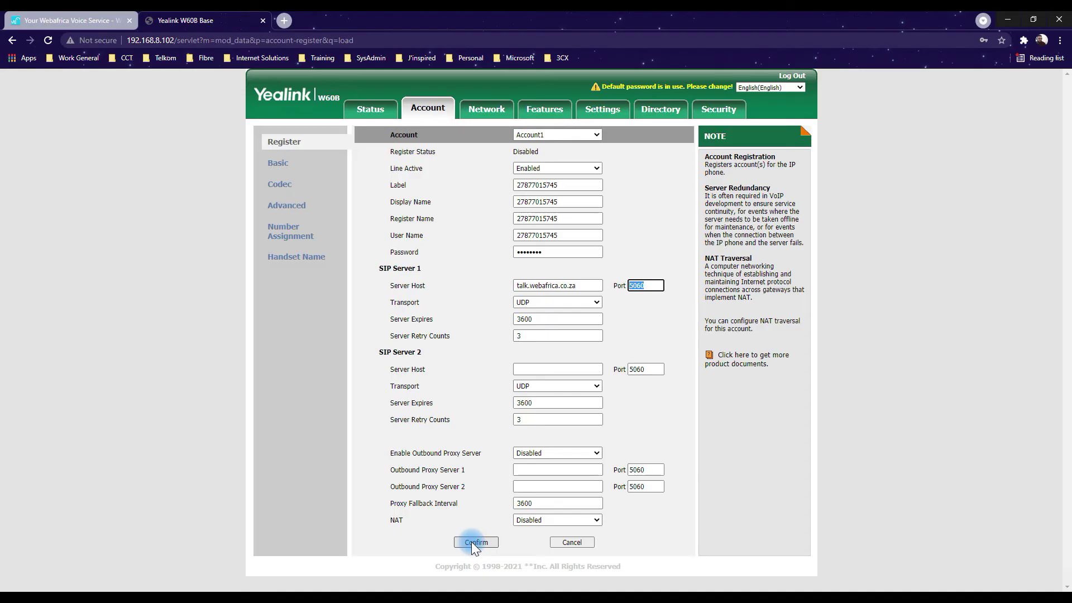
left_click(471, 541)
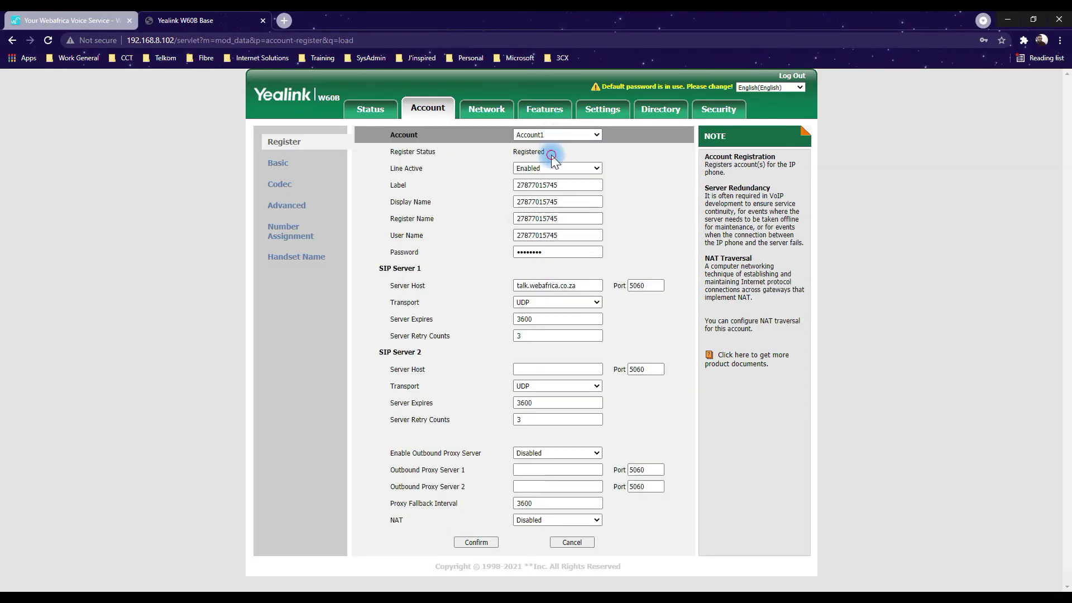
Check that Account1's Register Status now reads Registered.
left_click_drag(551, 154, 389, 154)
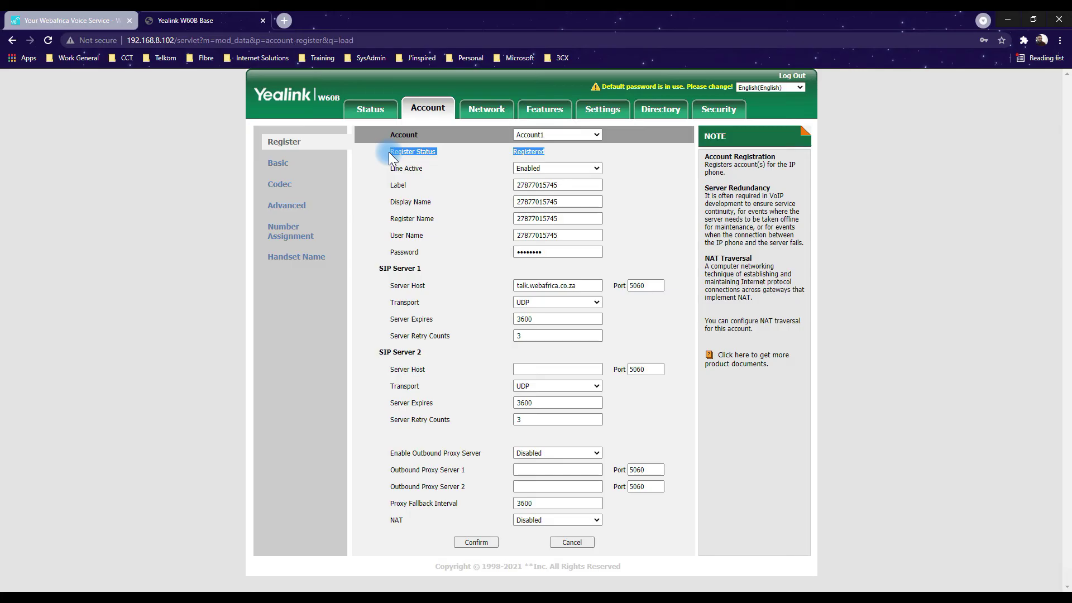
left_click(556, 160)
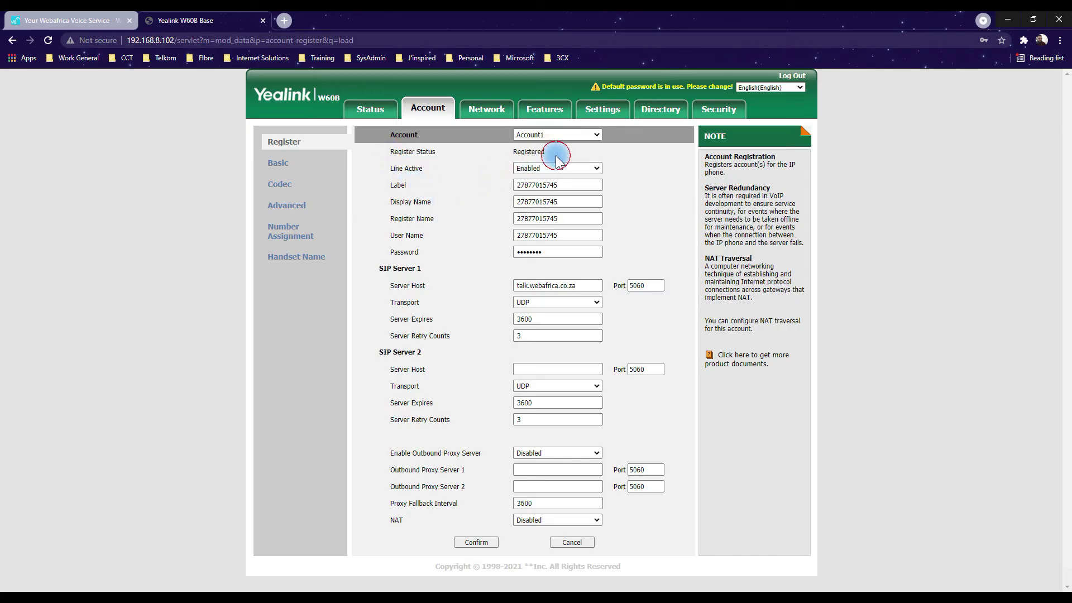